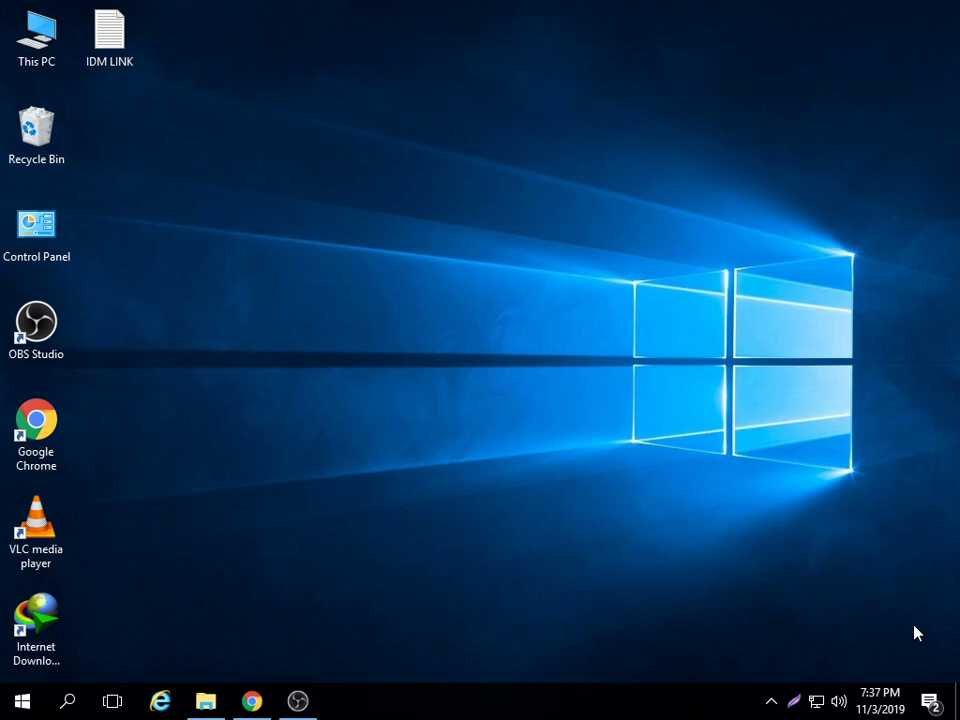
Launch Registry Editor by running REGEDIT from the Run box.
key(super+r)
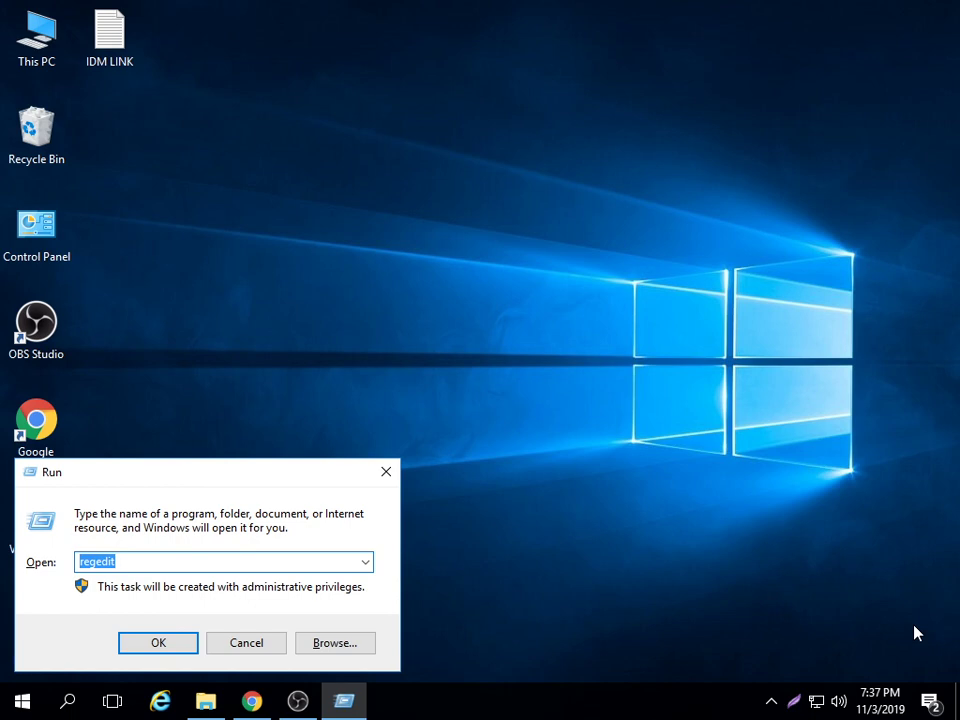
text(R)
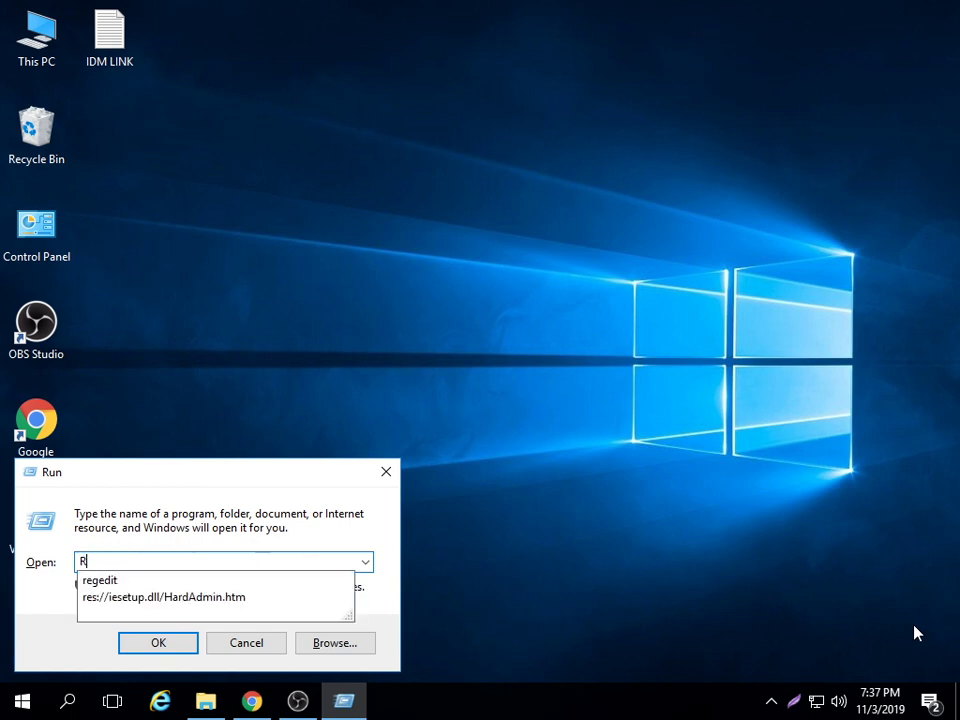
text(EG)
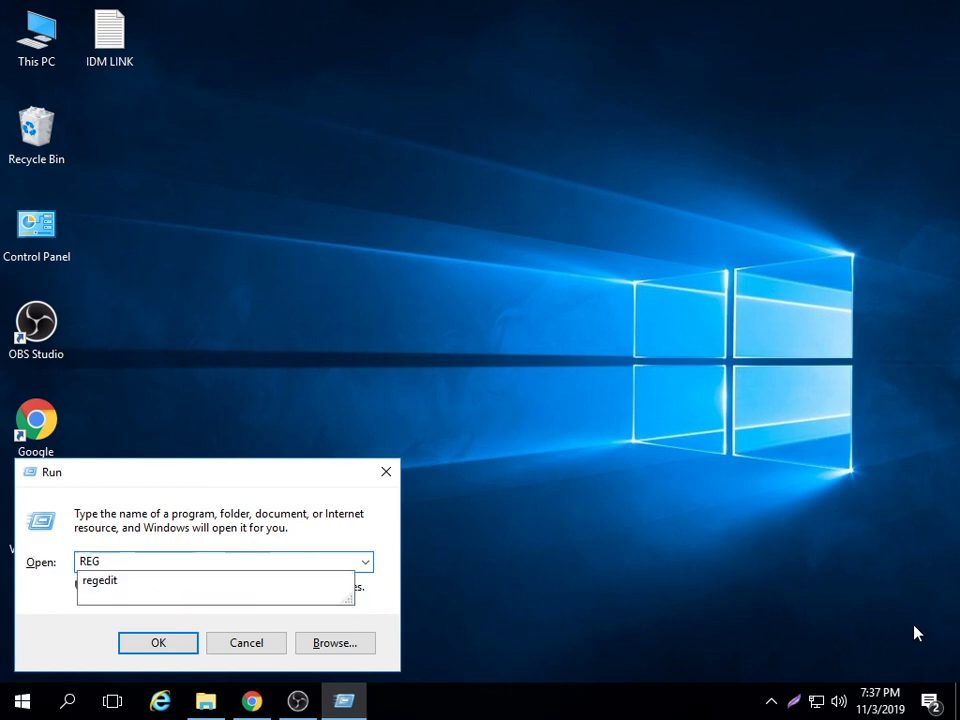
text(IT)
key(BackSpace)
key(BackSpace)
key(BackSpace)
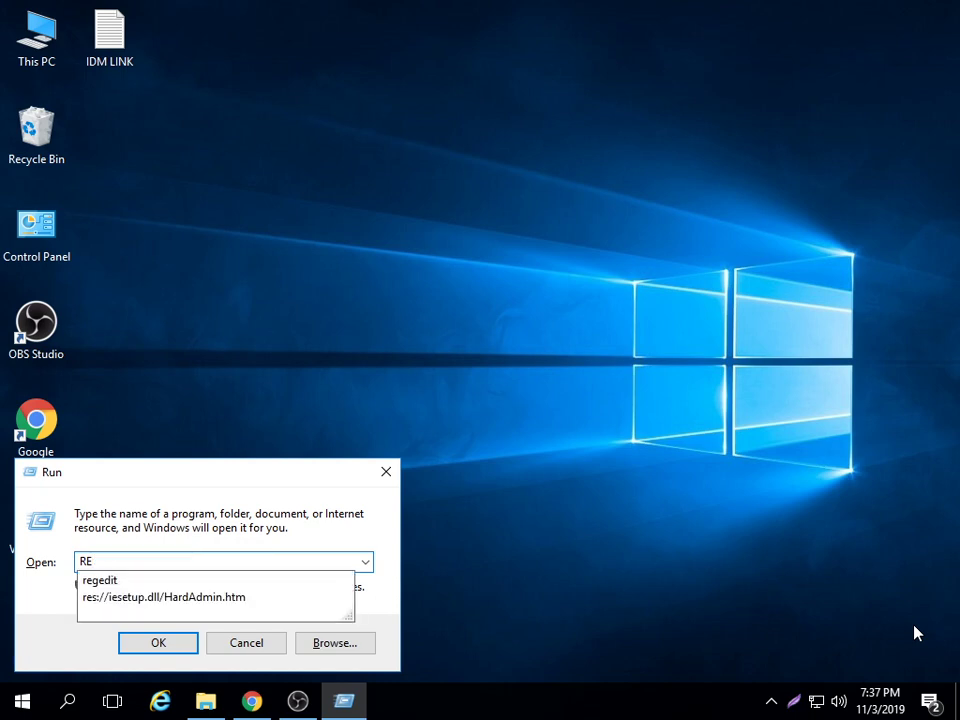
text(GE)
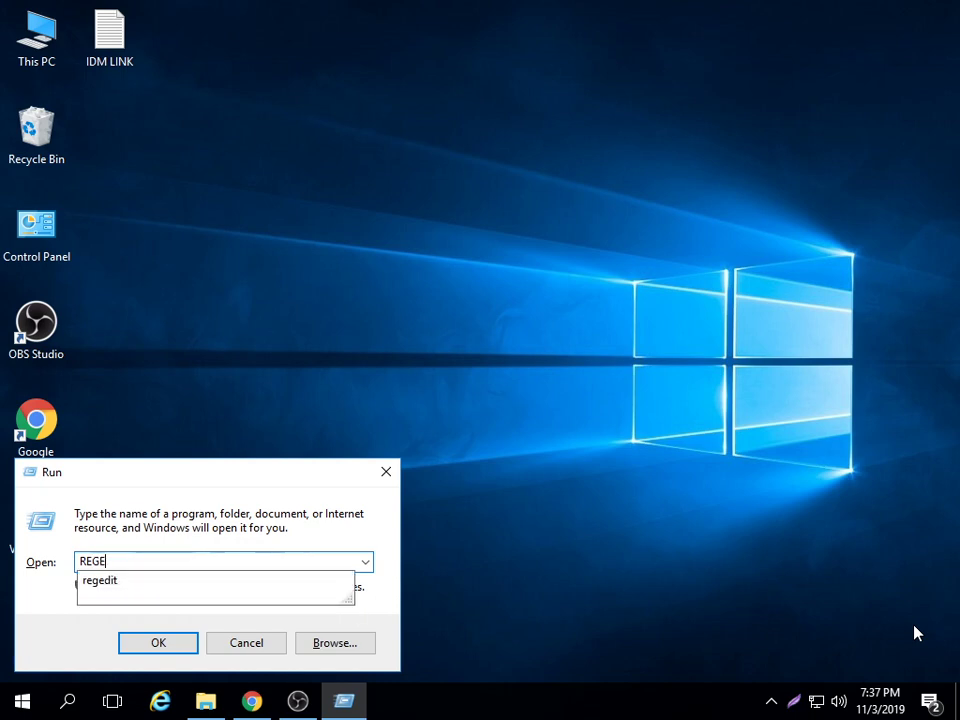
text(DIT)
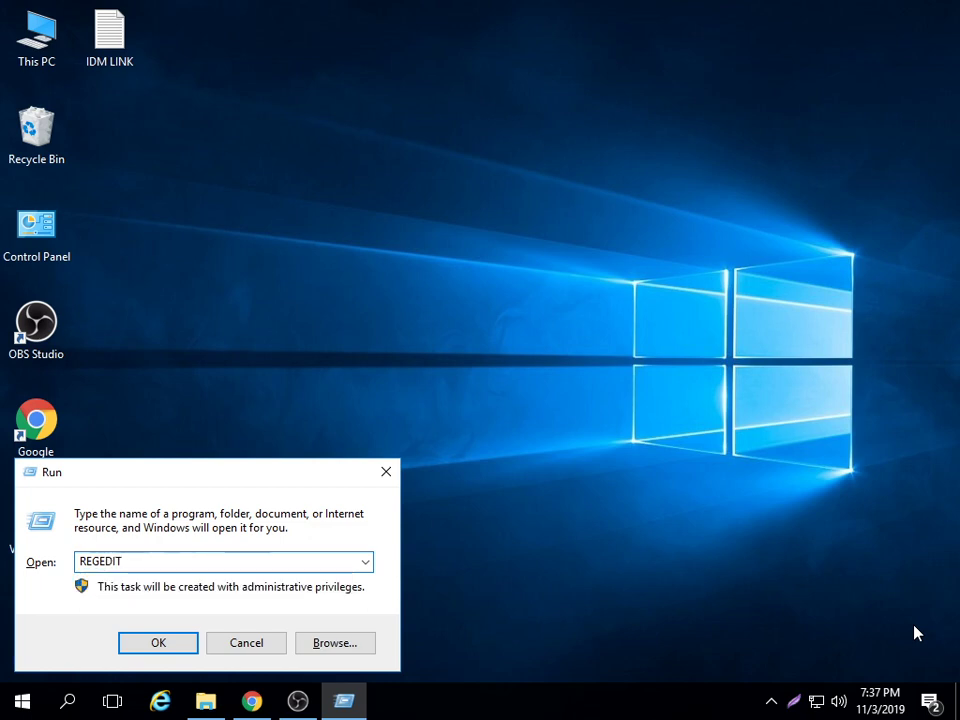
key(Return)
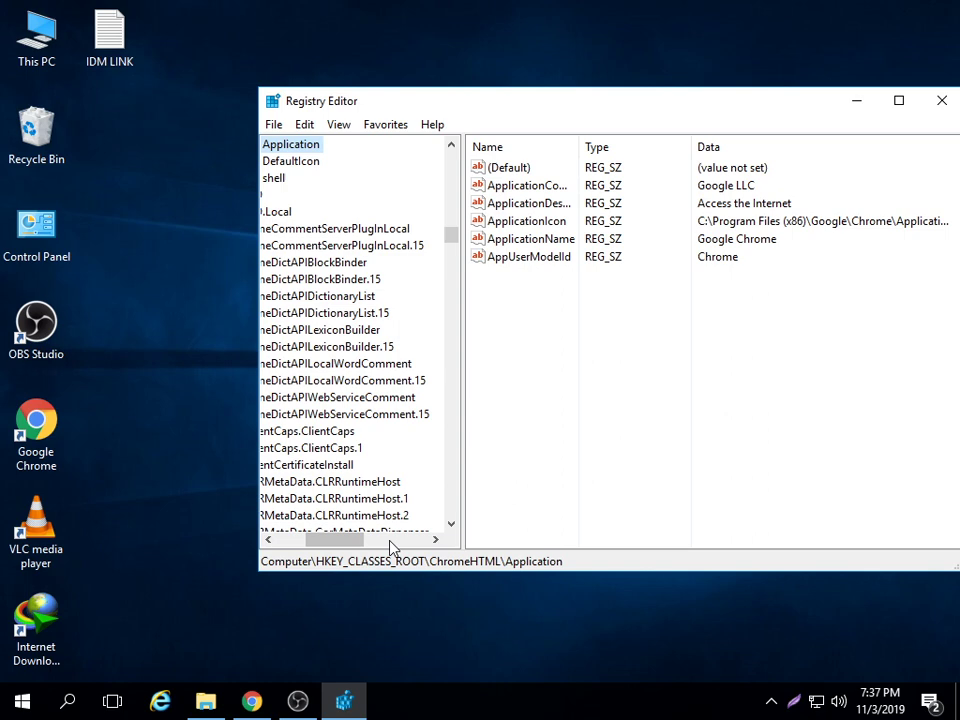
Scroll the key tree to the top and collapse HKEY_CLASSES_ROOT so only the five hives show.
drag(390, 540, 350, 540)
scroll(420, 240, up, 10)
scroll(302, 163, up, 4)
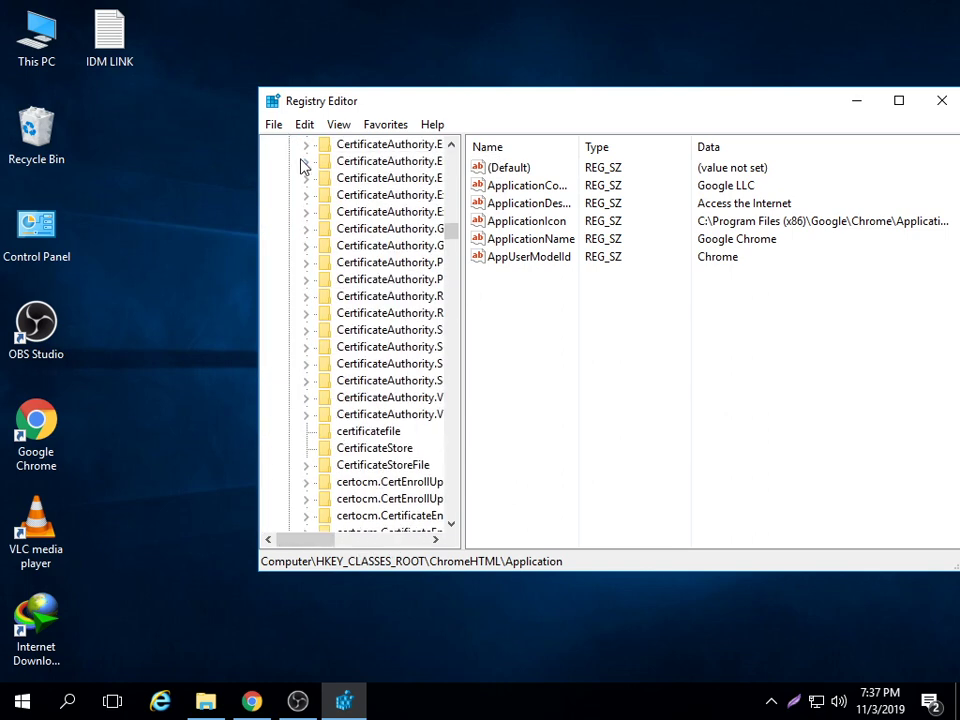
scroll(443, 165, up, 3)
drag(447, 232, 446, 133)
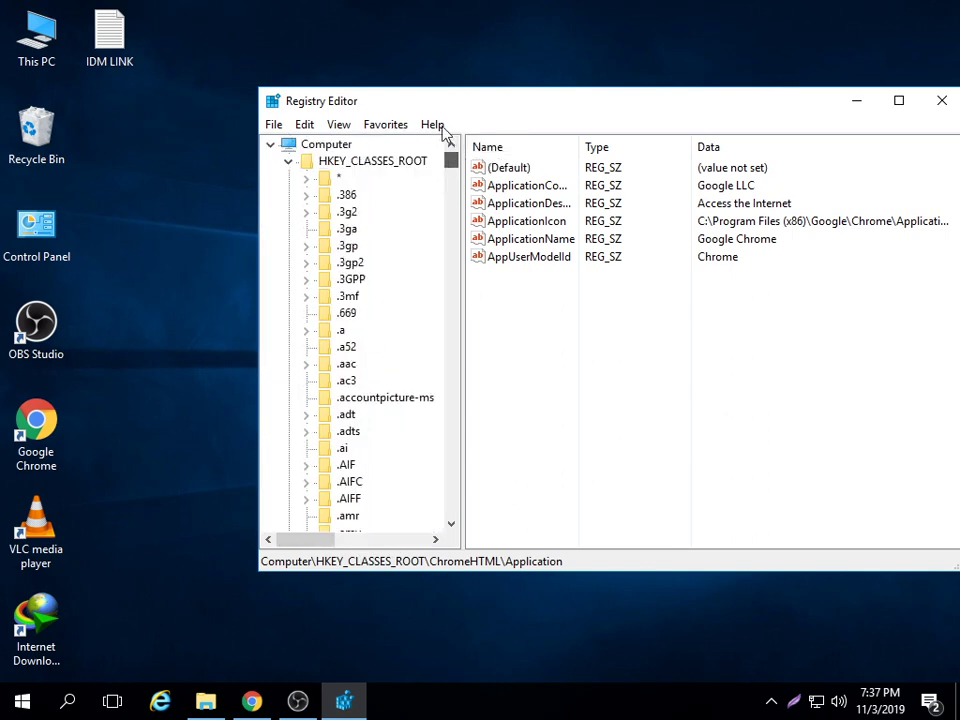
click(288, 161)
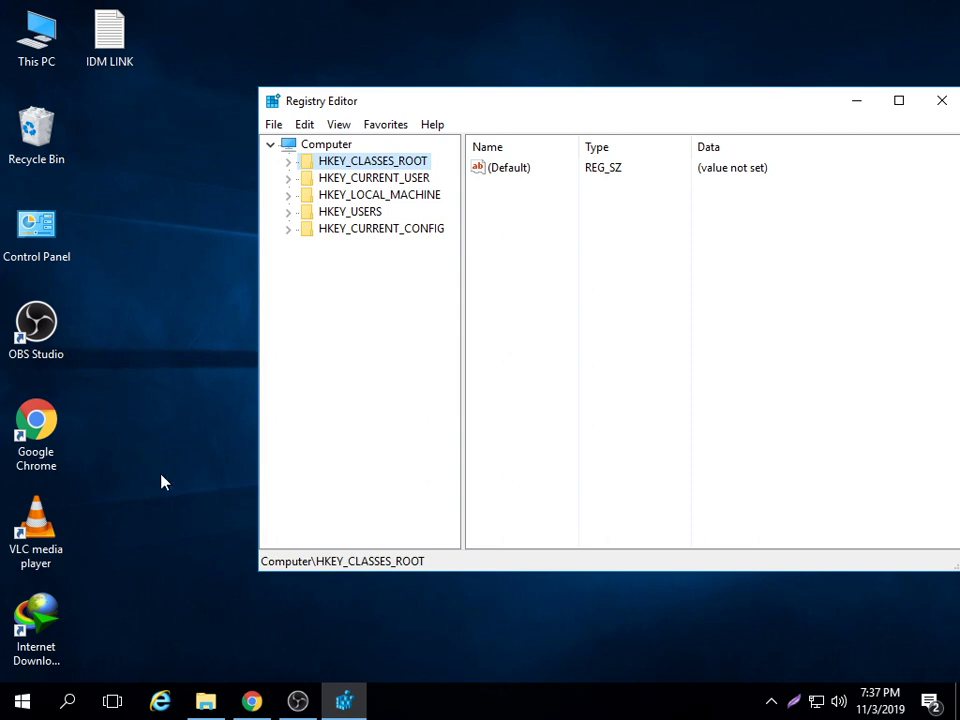
right_click(41, 553)
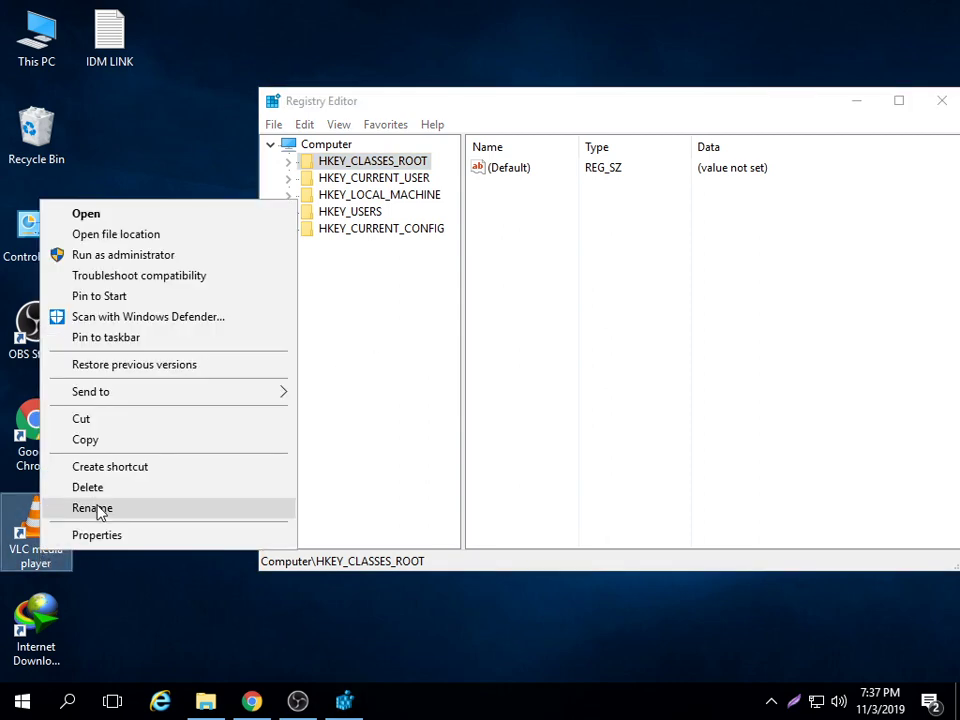
click(99, 508)
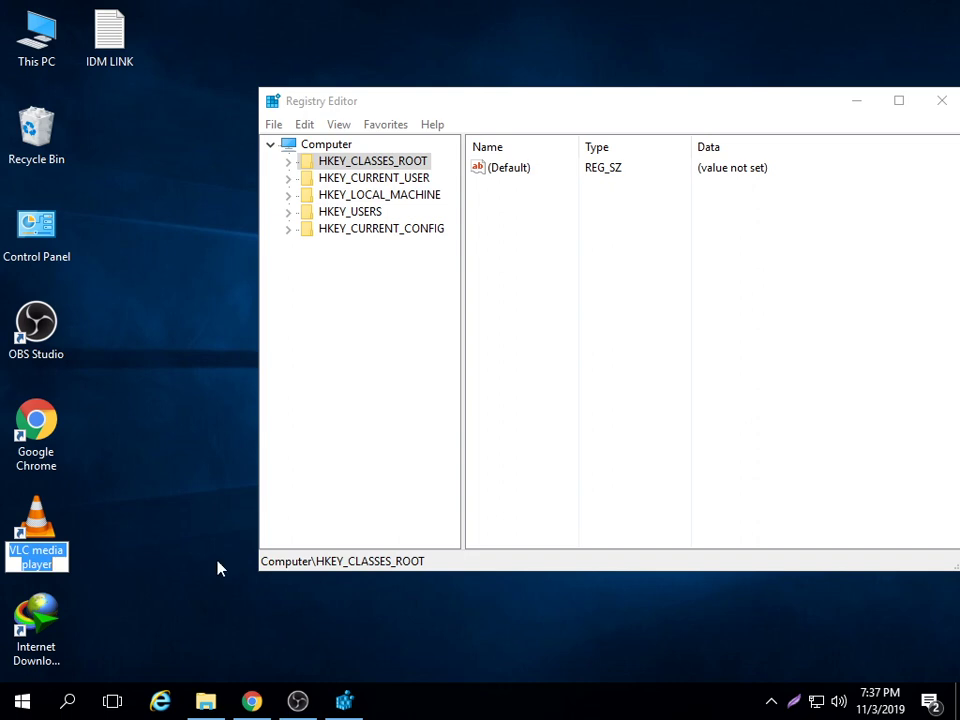
click(383, 352)
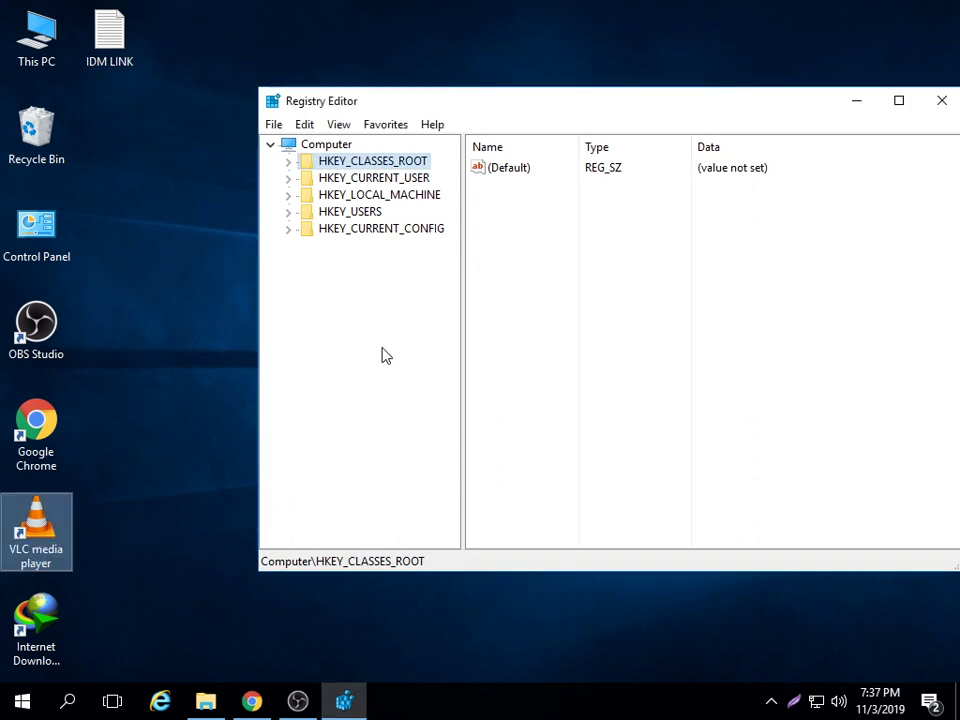
Open Find and paste 'VLC media player' as the search text for keys, values and data.
key(ctrl+f)
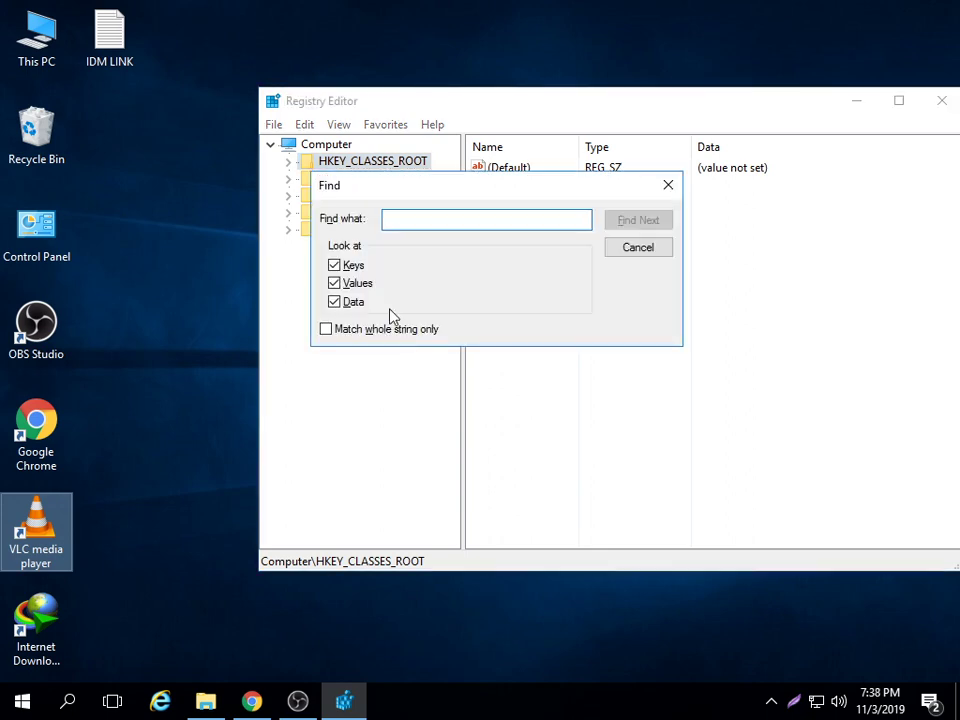
click(668, 185)
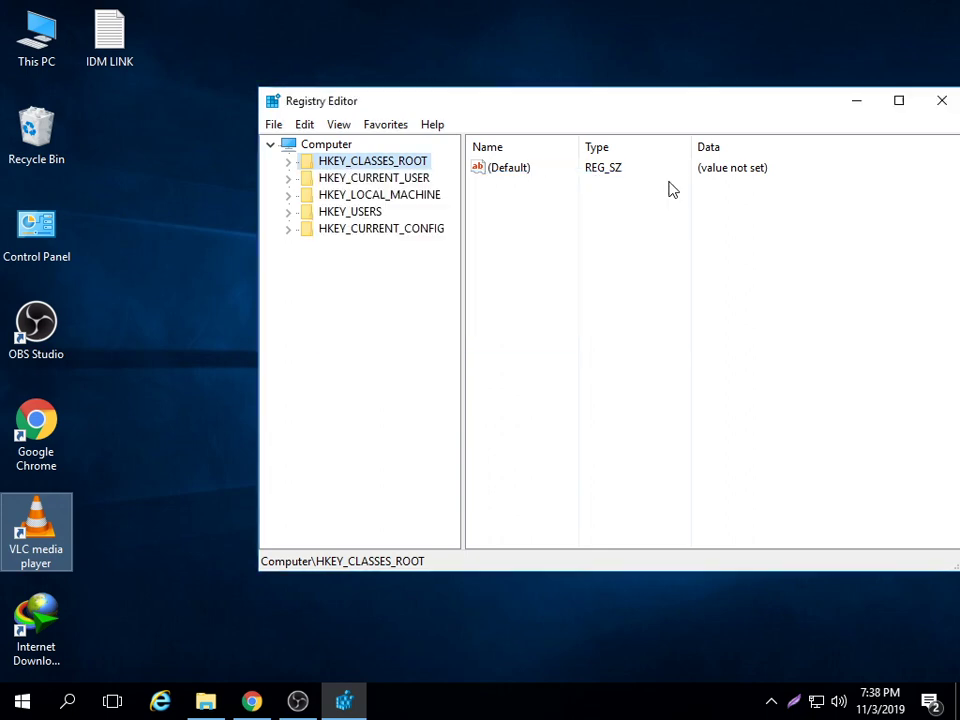
click(313, 124)
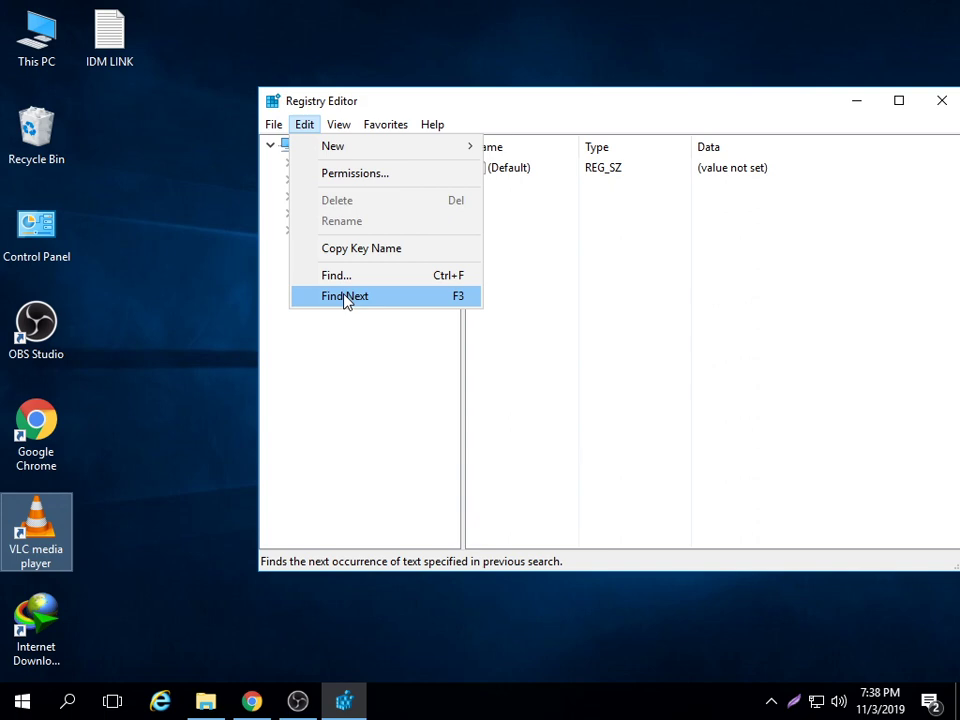
click(343, 297)
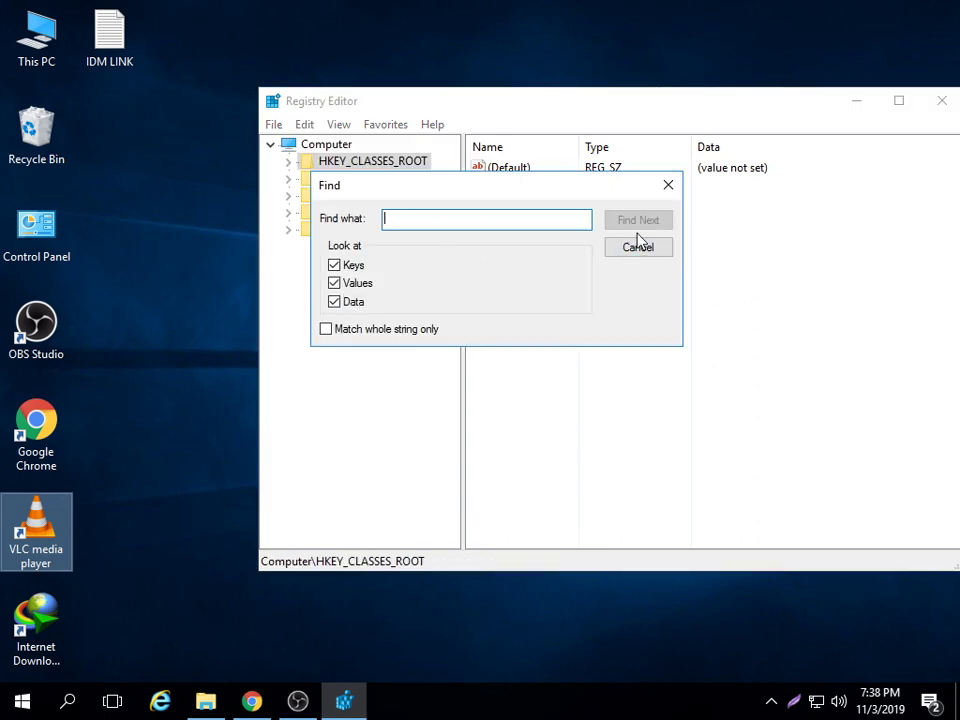
click(667, 186)
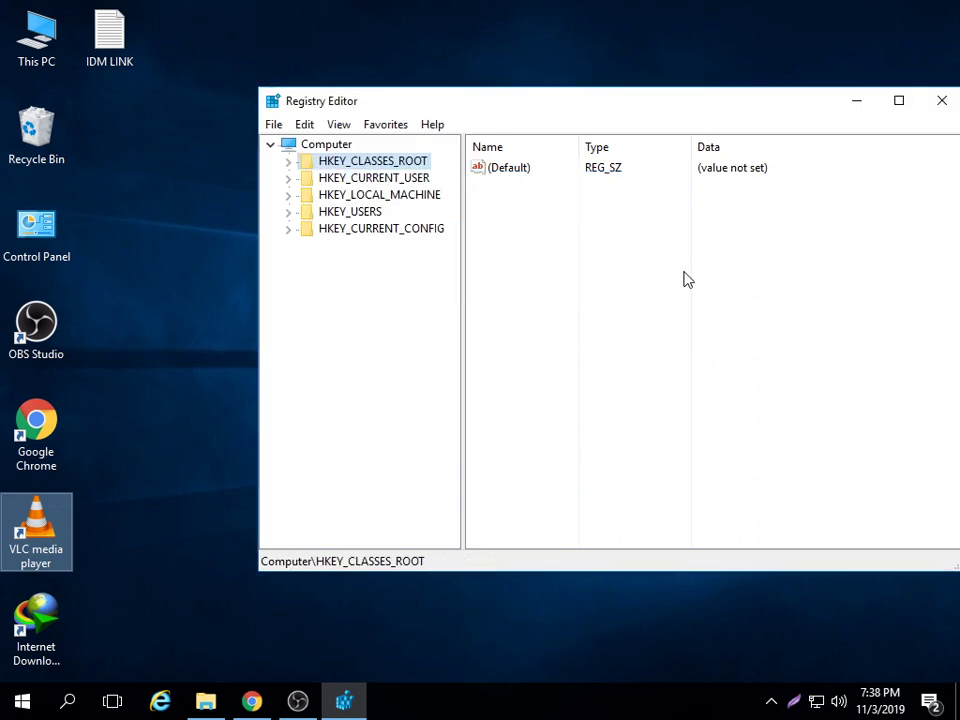
key(ctrl+f)
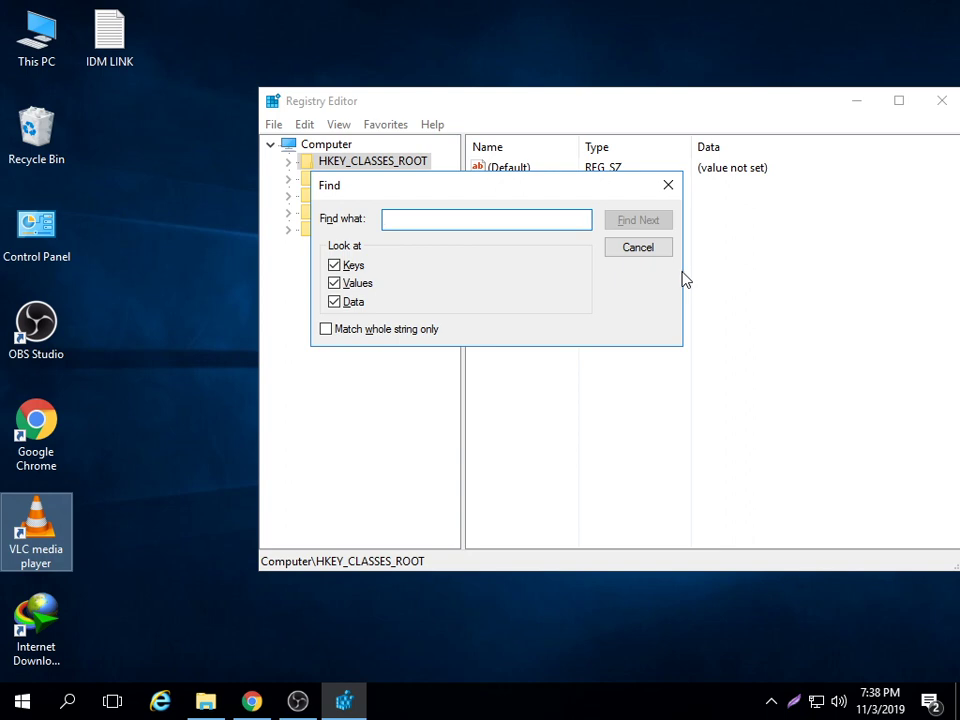
text(VLC media player)
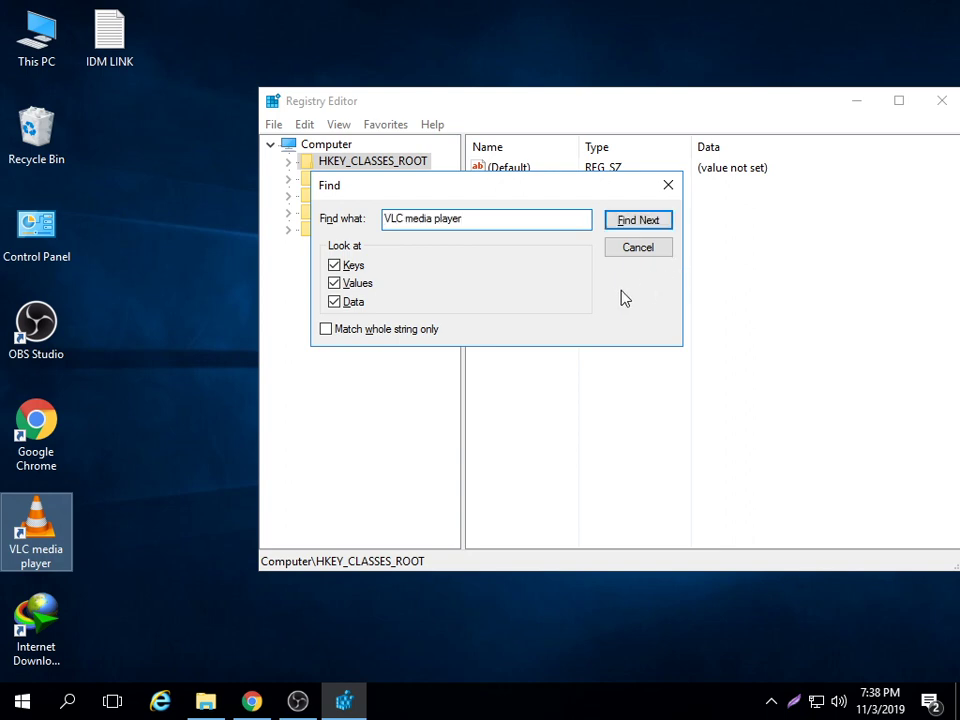
key(BackSpace)
key(BackSpace)
key(BackSpace)
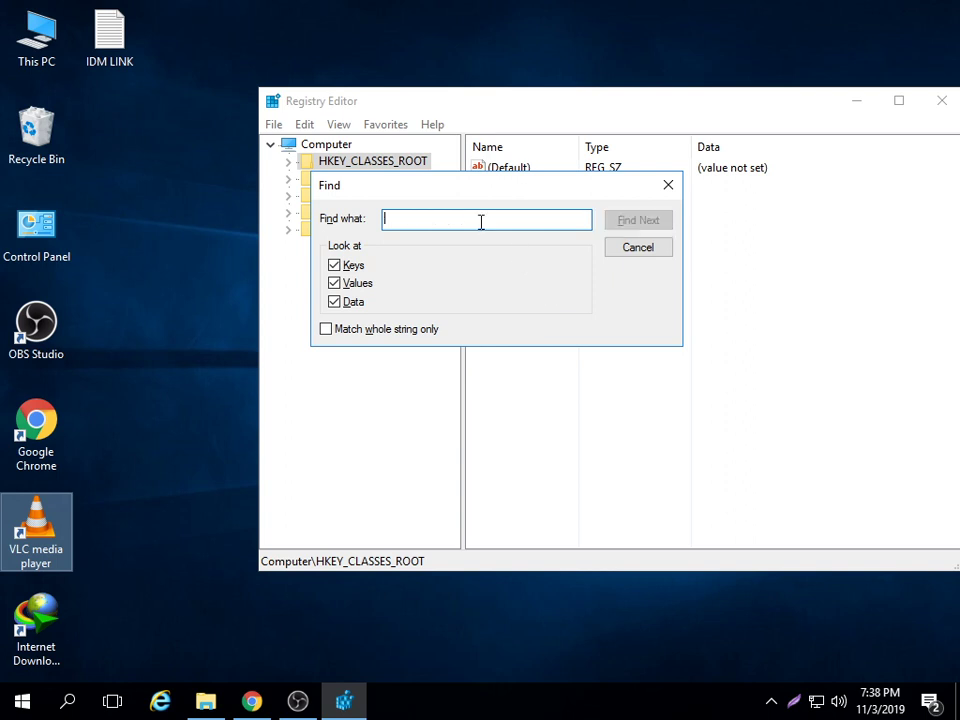
right_click(479, 222)
click(518, 302)
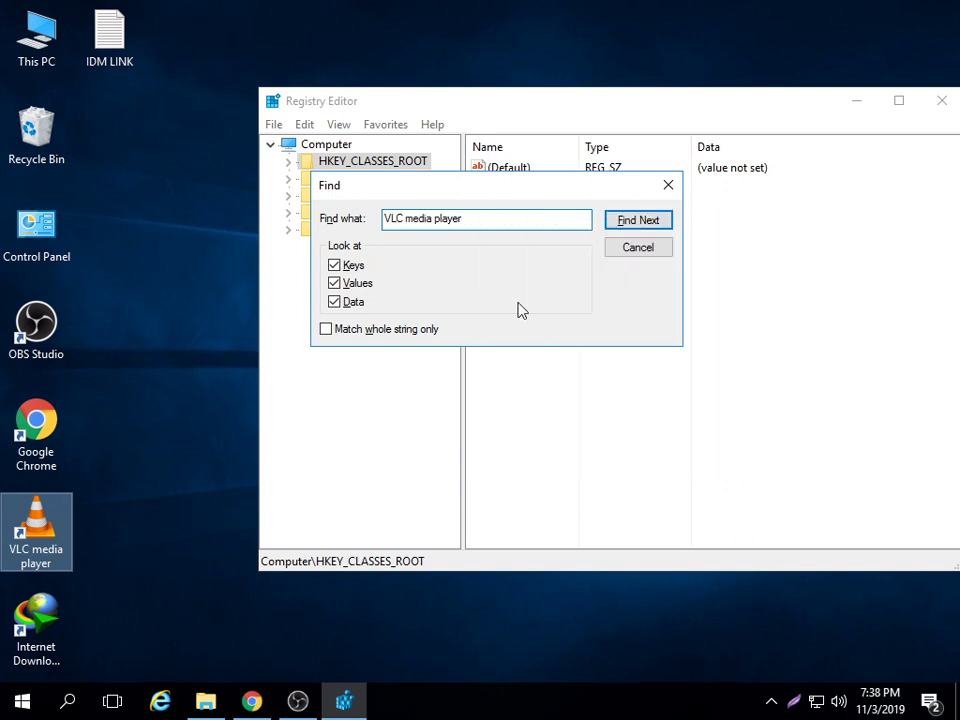
Find the first match, vlc.exe's FriendlyAppName value, and start deleting it.
click(630, 224)
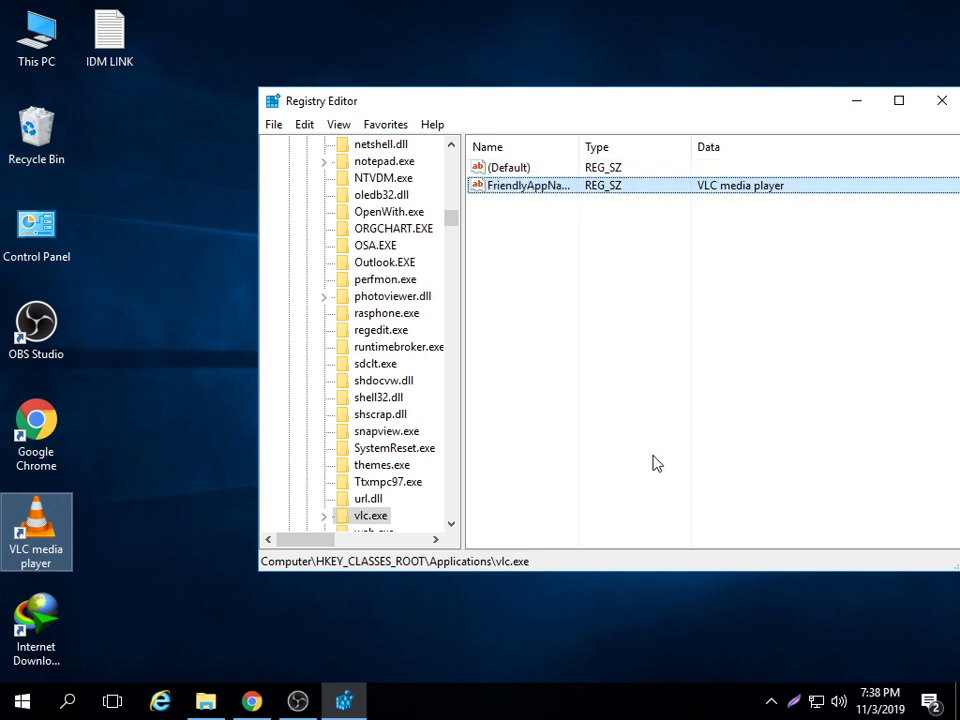
key(Delete)
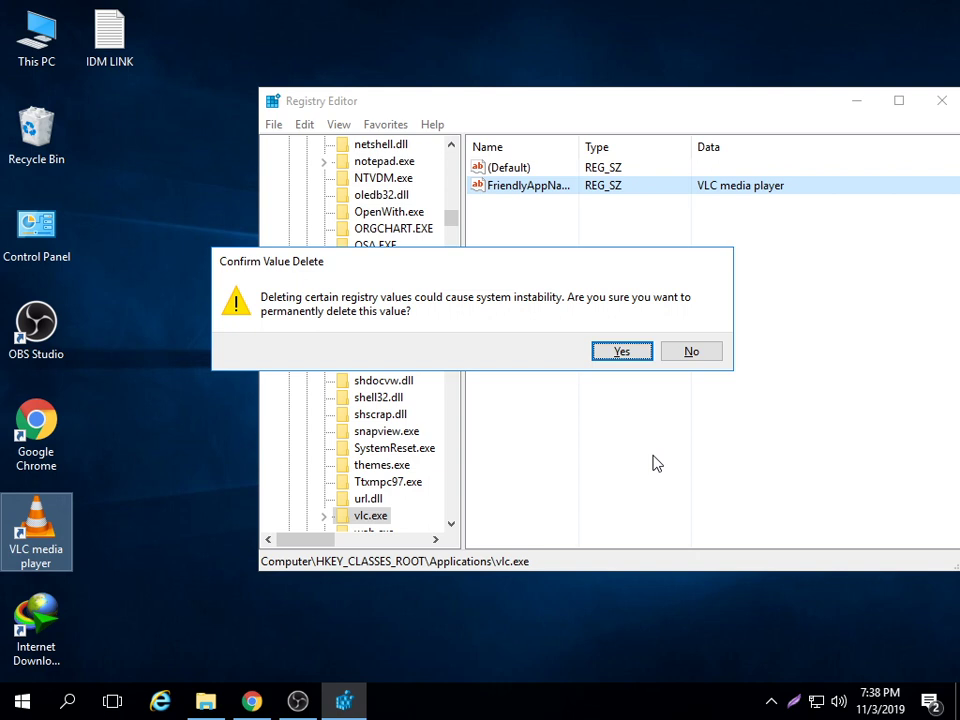
Confirm the FriendlyAppName deletion and delete the (Default) value under vlc.exe's Open command.
key(Return)
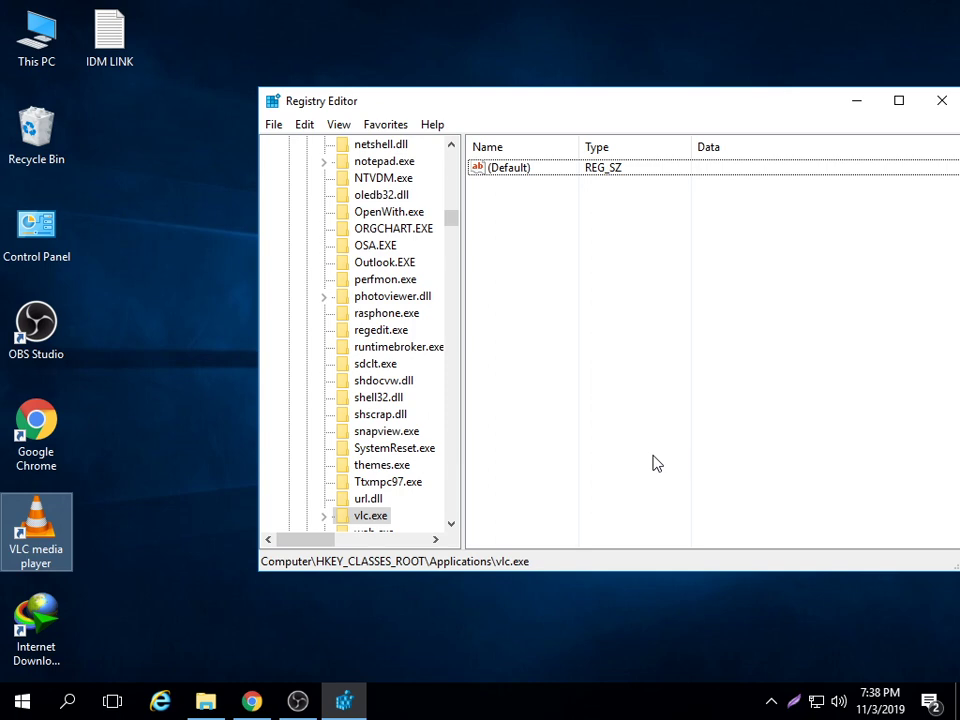
key(ctrl+f)
key(Return)
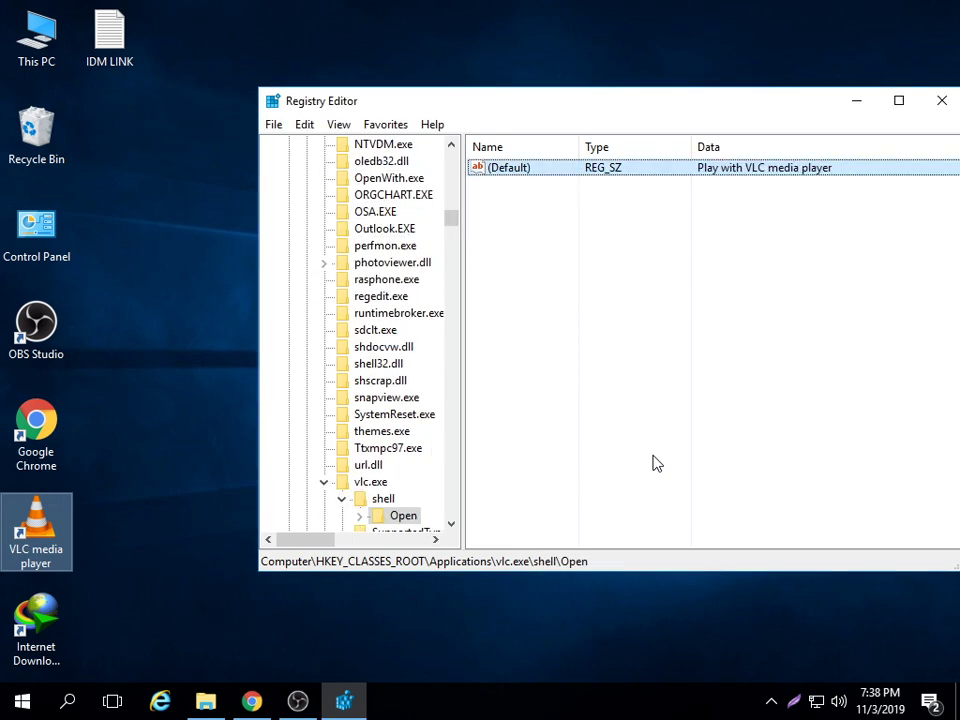
right_click(690, 168)
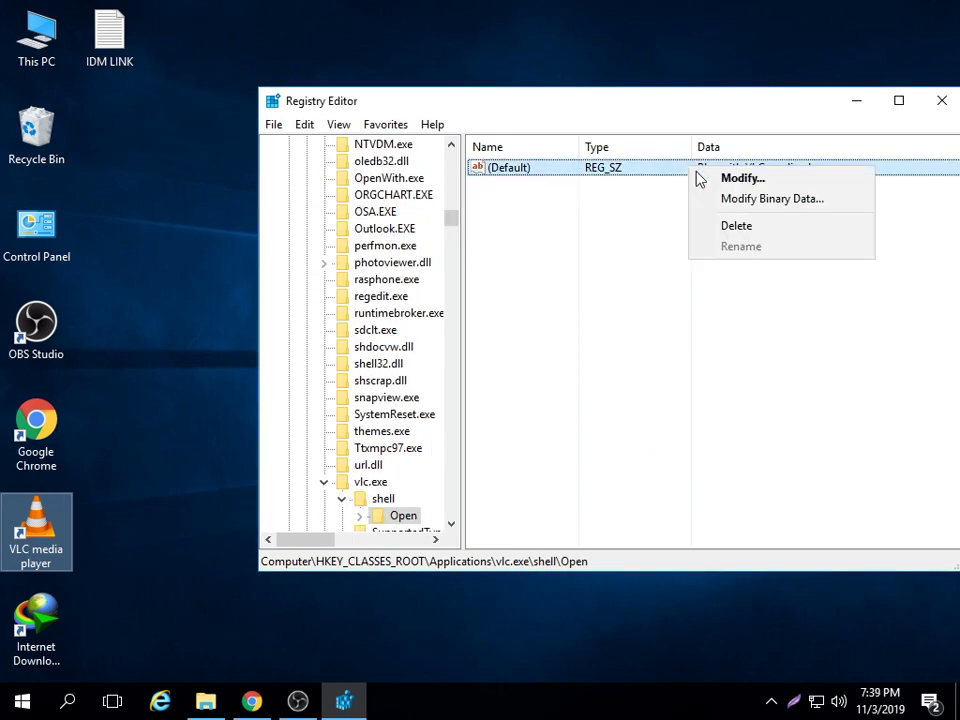
click(736, 225)
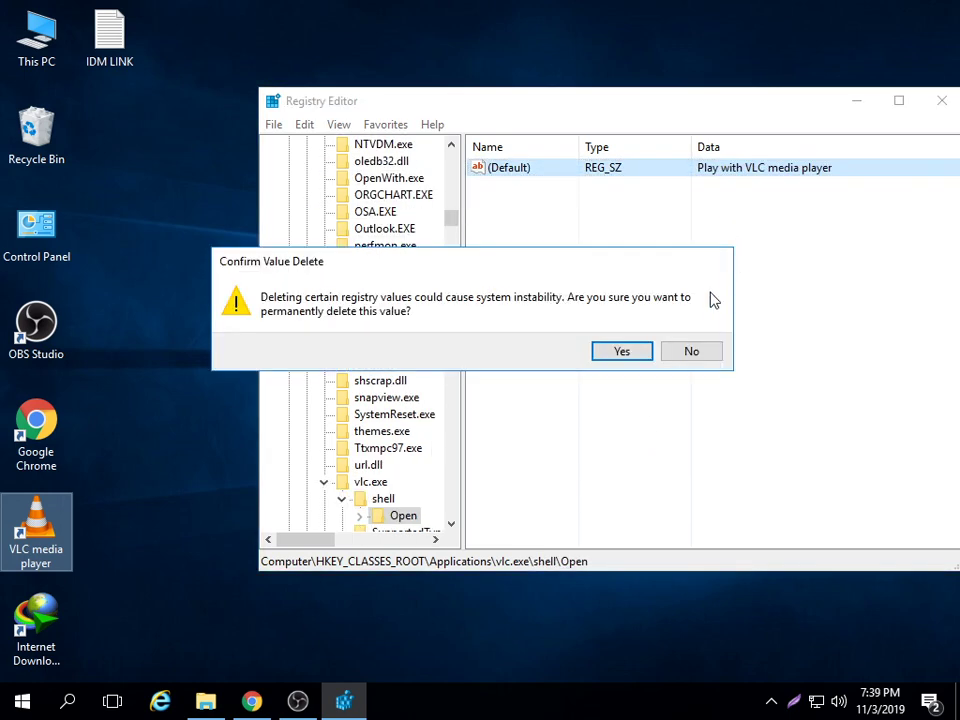
click(621, 351)
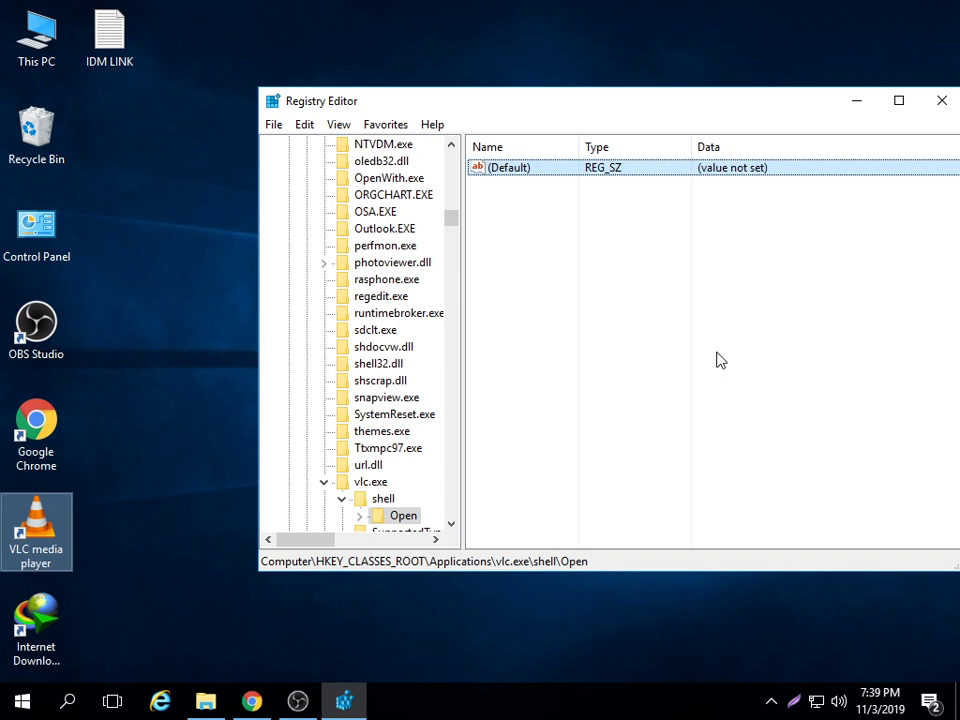
Delete the AudioCD PlayWithVLC (Default) value and search on to Directory's AddToPlaylistVLC match.
key(ctrl+f)
key(Return)
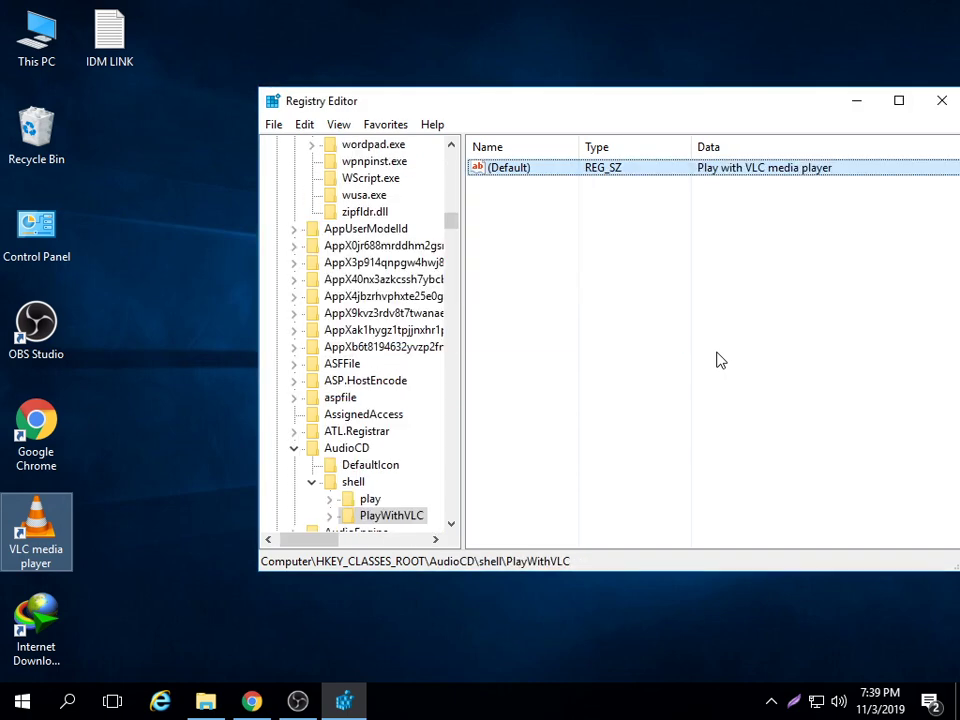
right_click(698, 170)
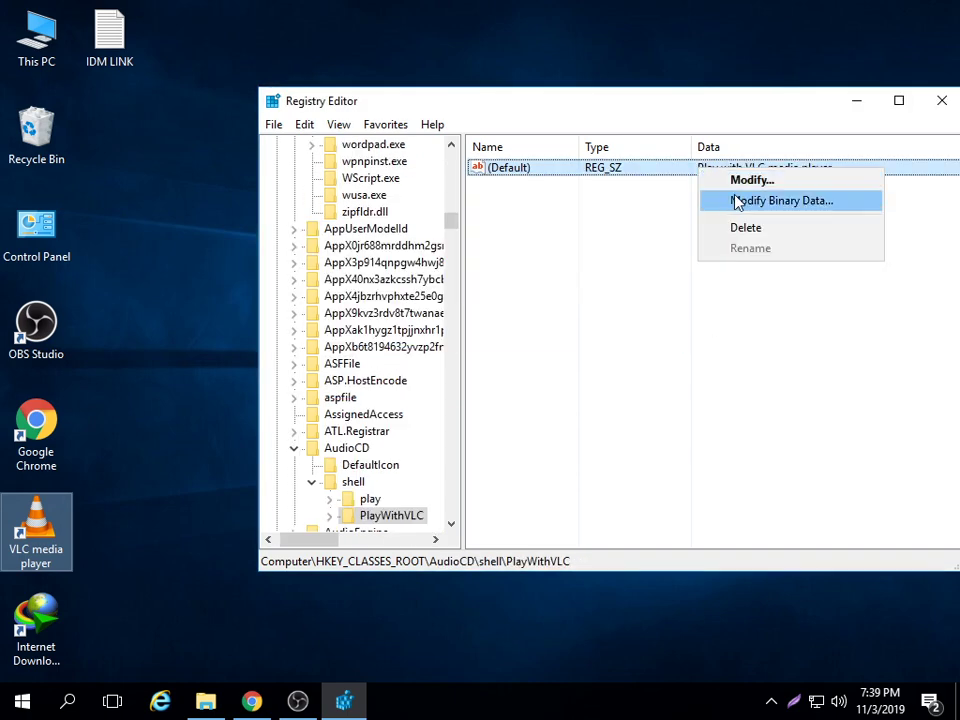
click(750, 228)
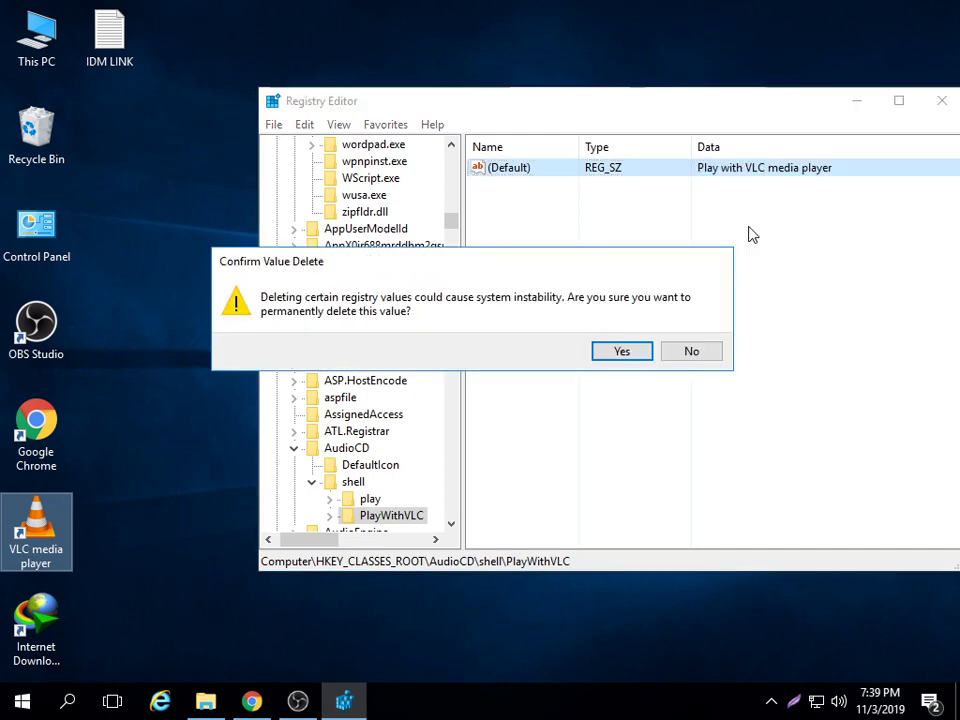
click(619, 352)
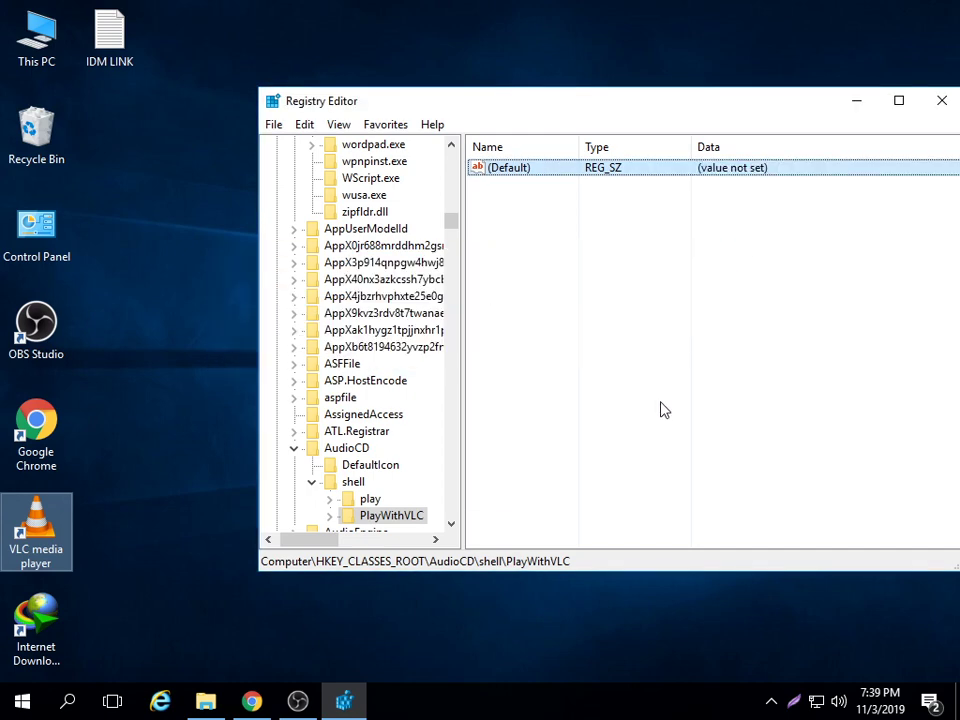
key(ctrl+f)
key(Return)
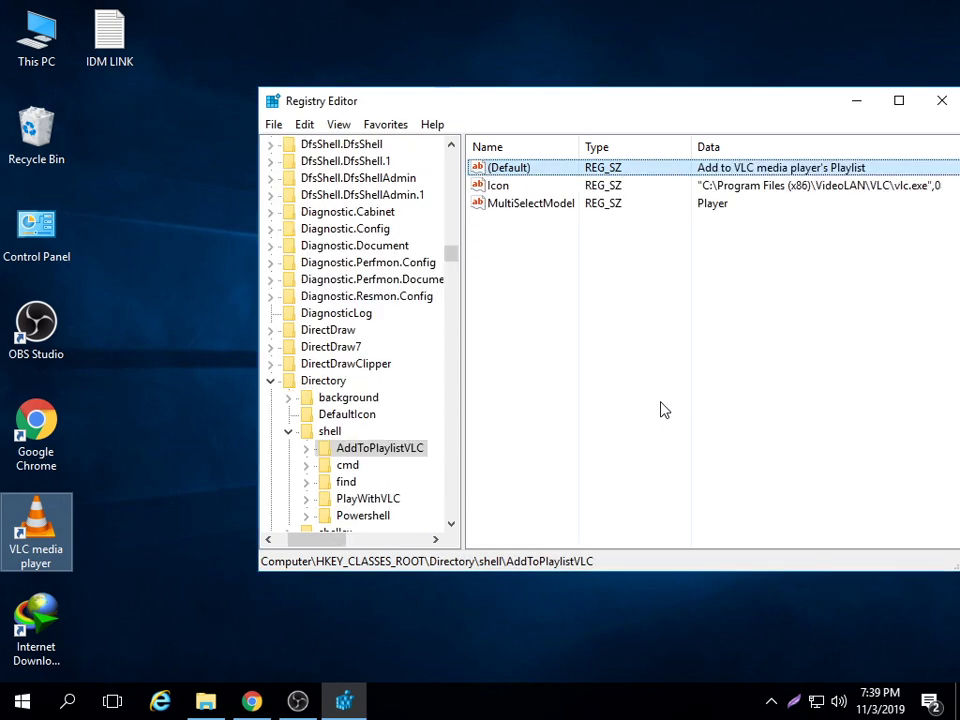
Clear the (Default) values of Directory's AddToPlaylistVLC and PlayWithVLC entries.
key(Delete)
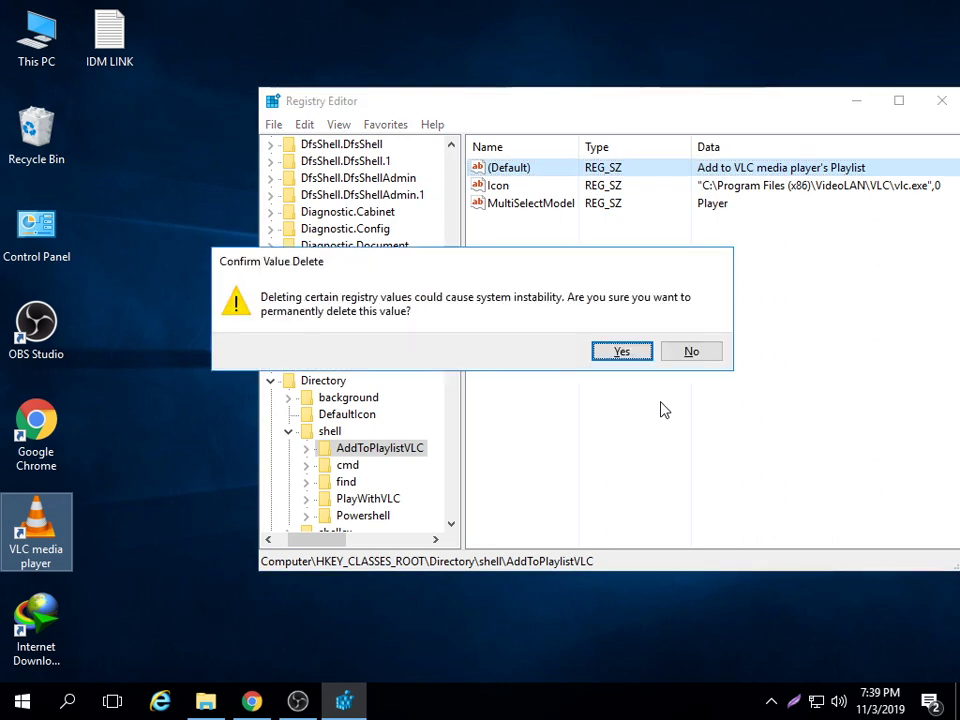
key(Return)
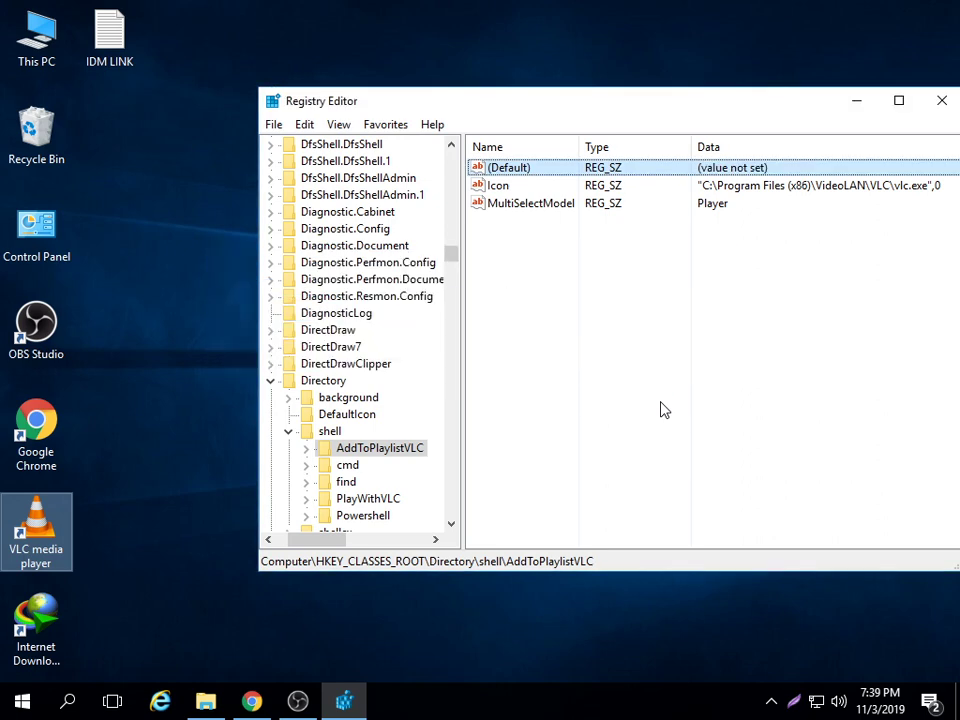
click(172, 330)
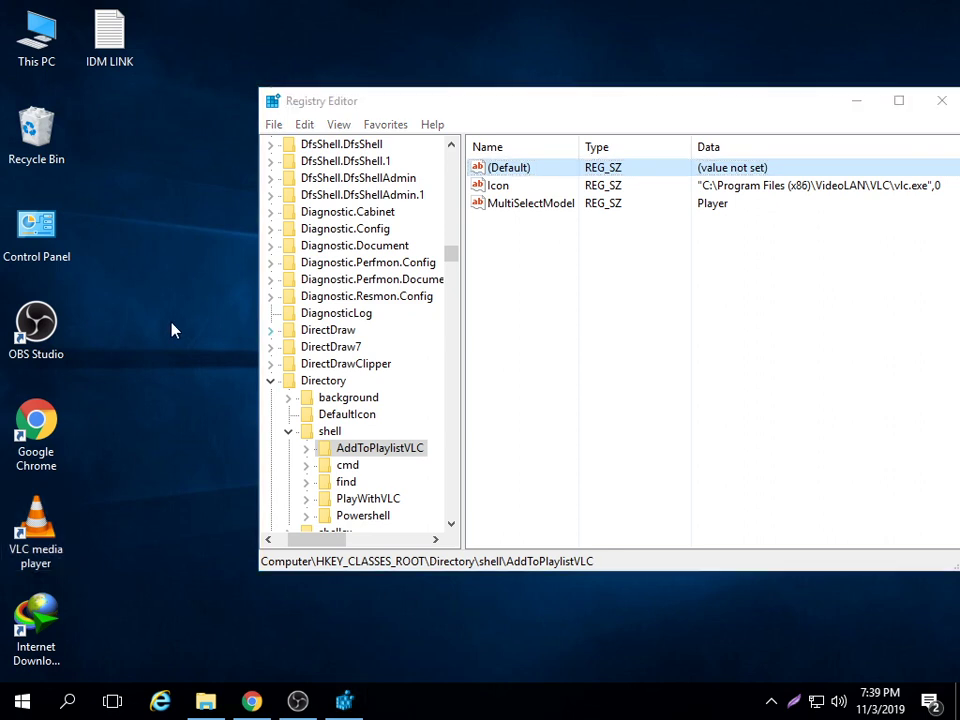
click(530, 341)
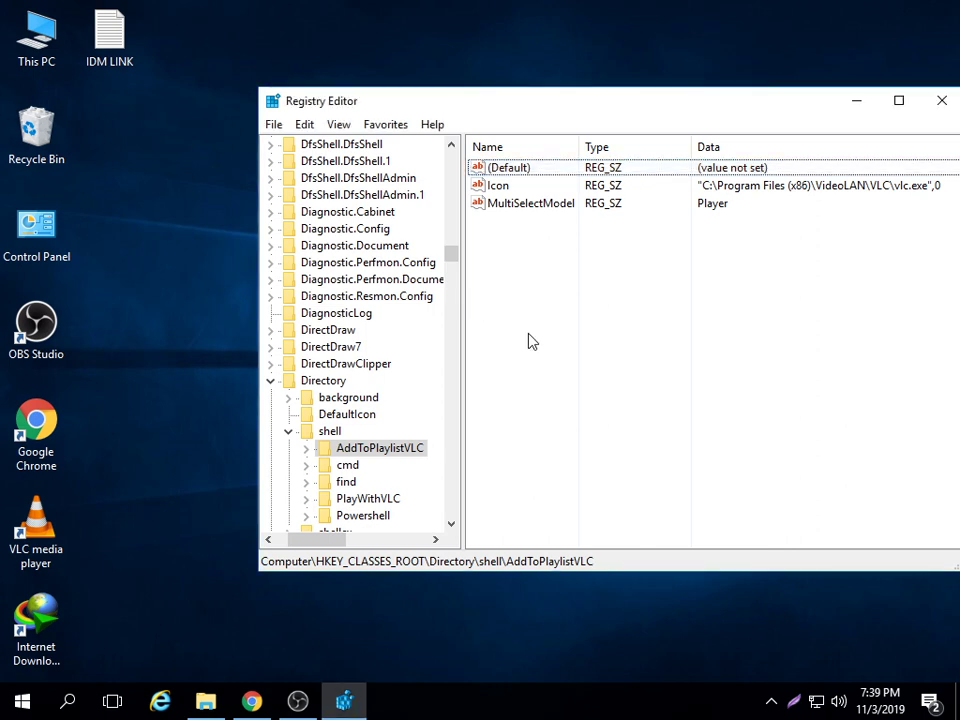
key(ctrl+f)
key(Return)
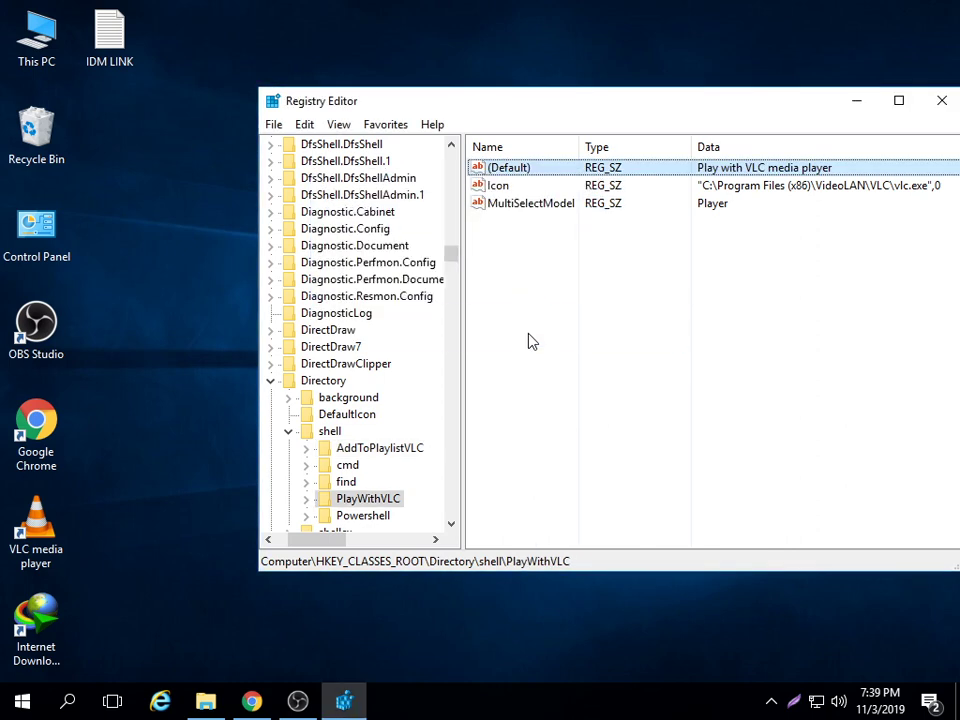
key(Delete)
key(Return)
Clear DVD's PlayWithVLC (Default) value and search on to the MuiCache match.
key(ctrl+f)
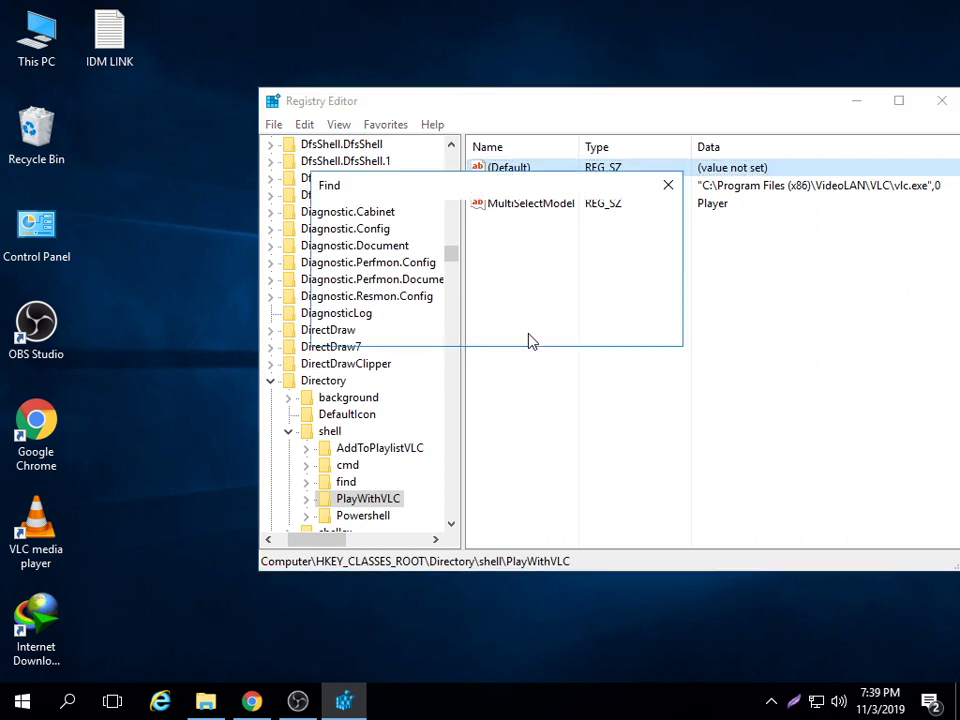
key(Return)
key(Delete)
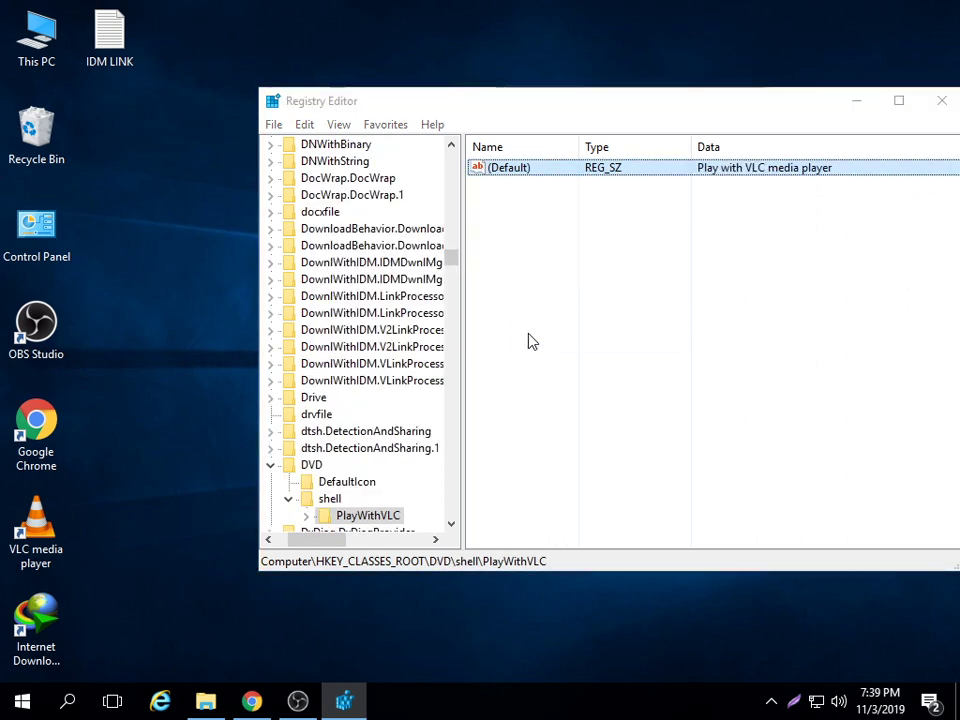
key(Return)
key(ctrl+f)
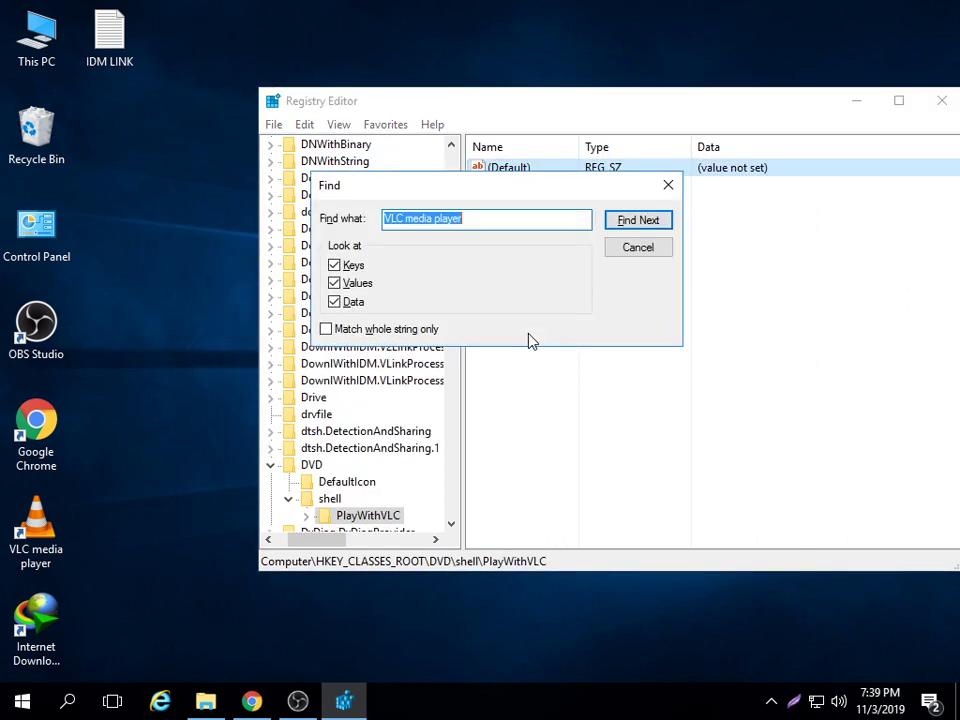
key(Return)
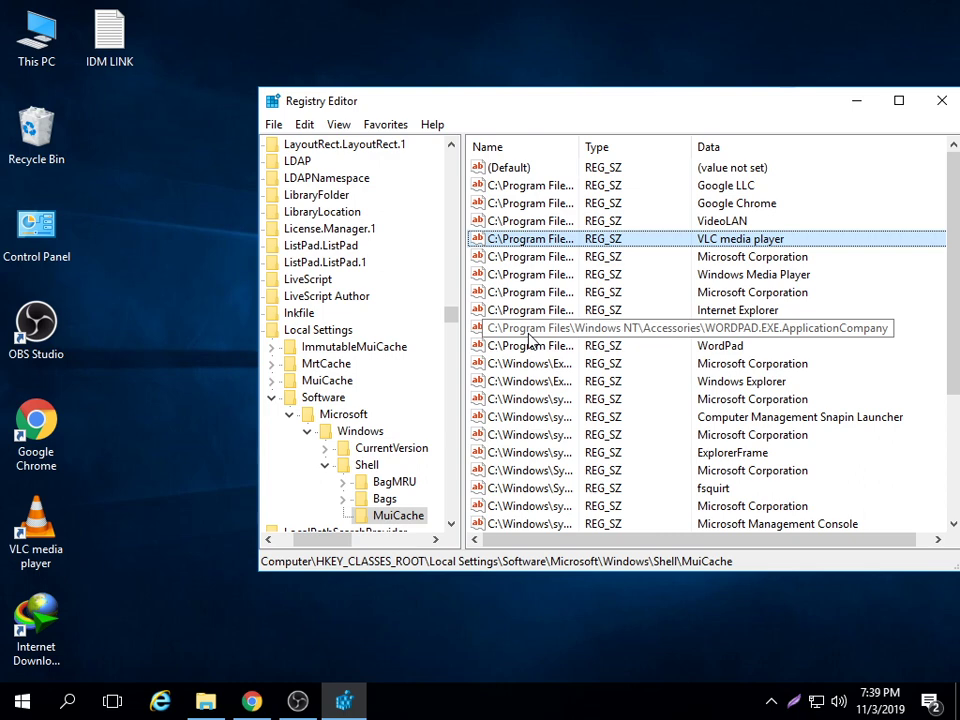
Delete the VLC media player value from MuiCache and cancel the stray Print dialog.
key(Delete)
key(Return)
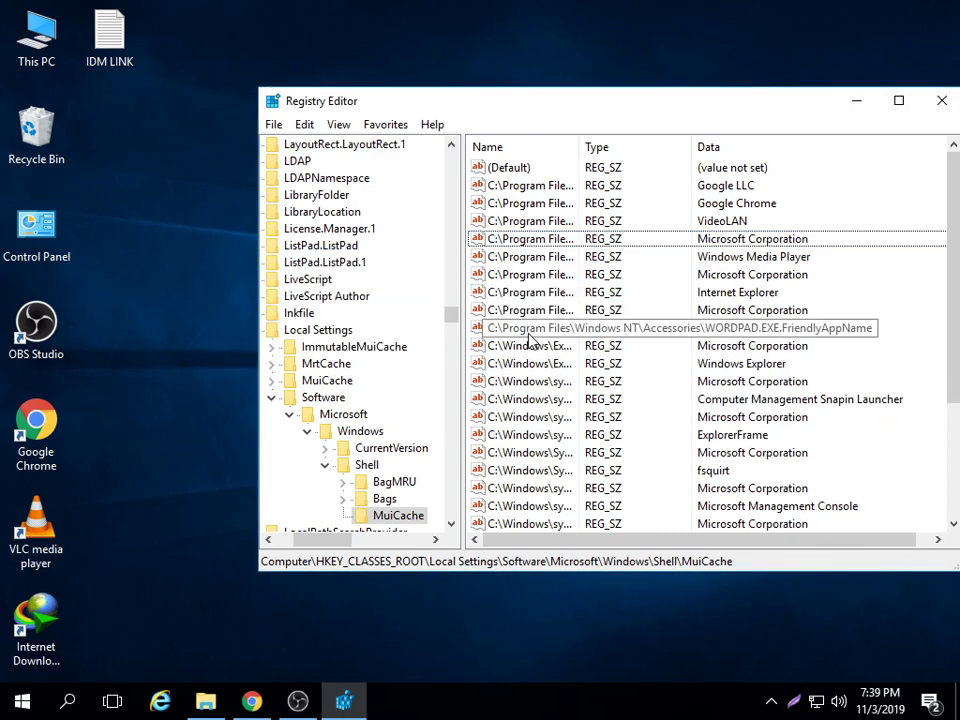
key(Delete)
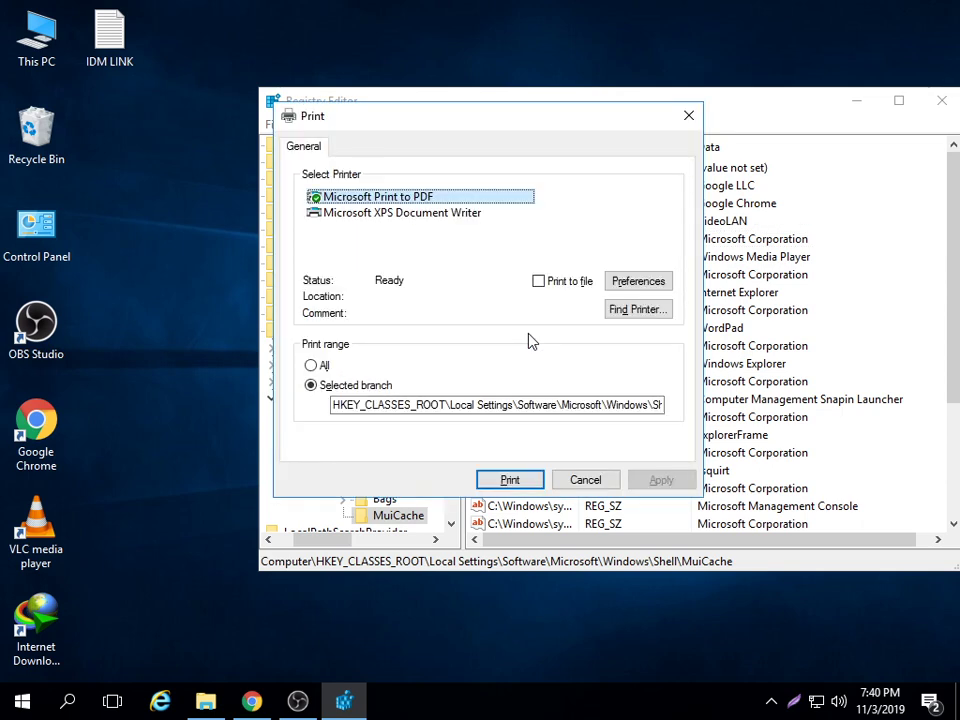
click(689, 115)
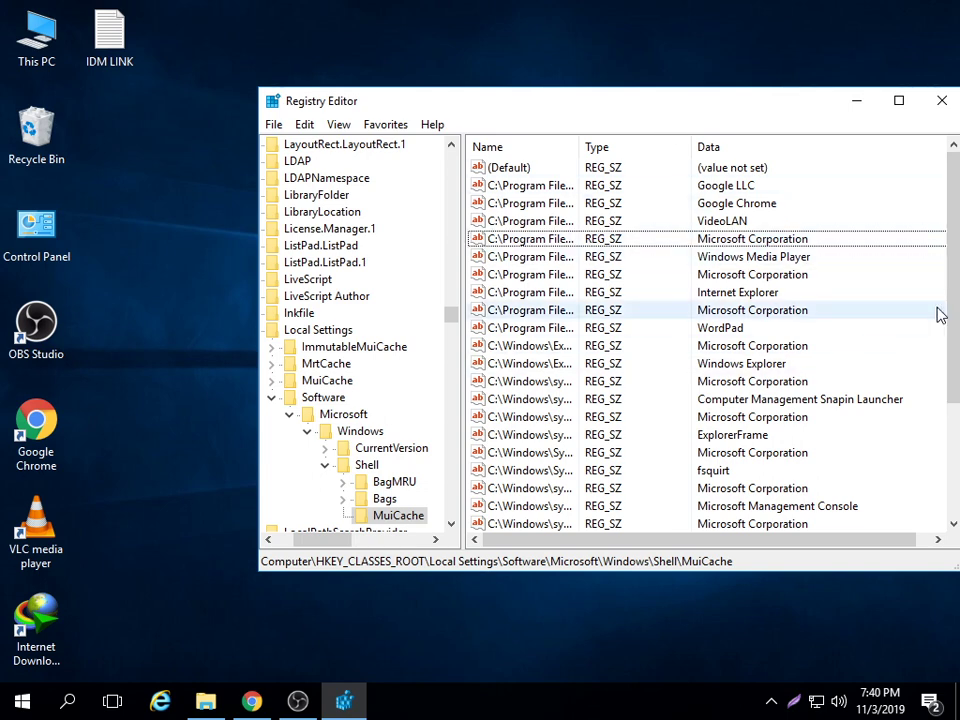
Find VLC.3g2\shell\AddToPlaylistVLC and delete its (Default) value.
key(ctrl+f)
key(Return)
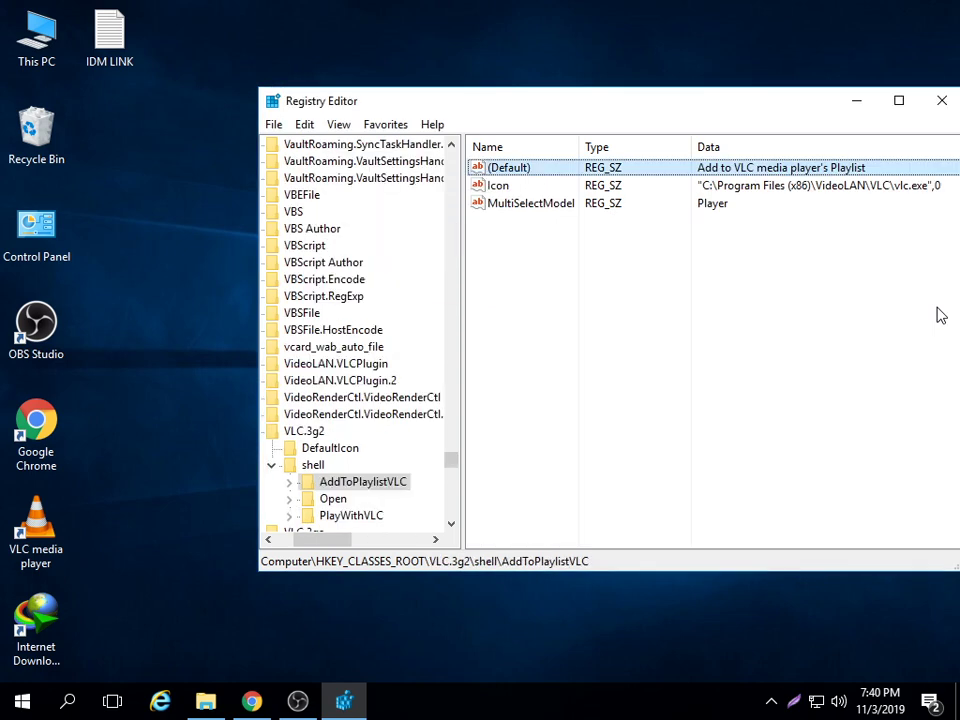
key(Delete)
key(Return)
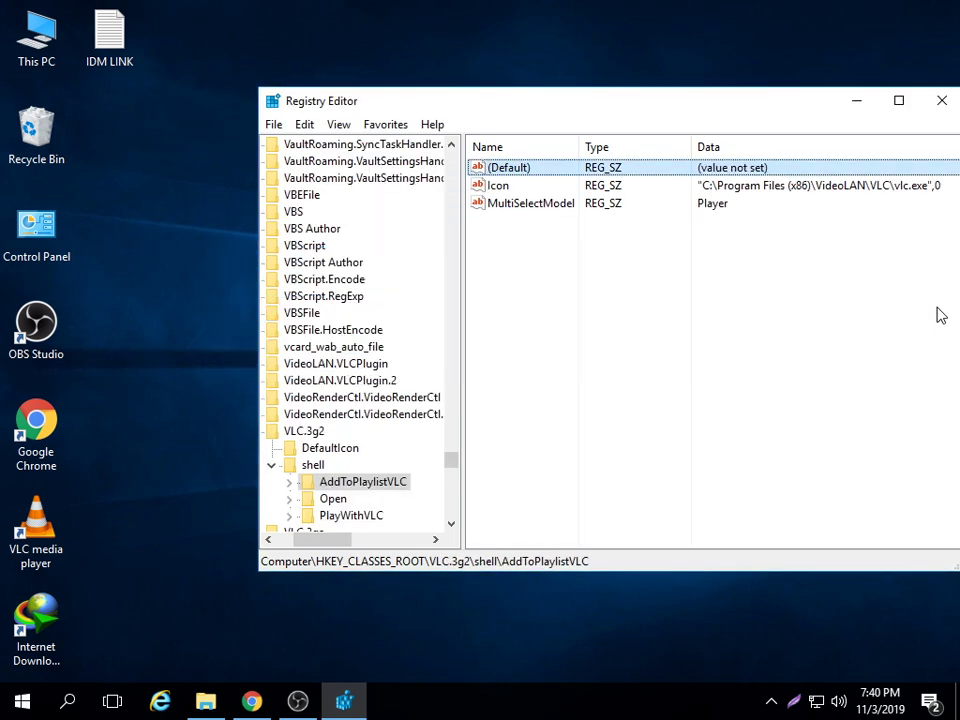